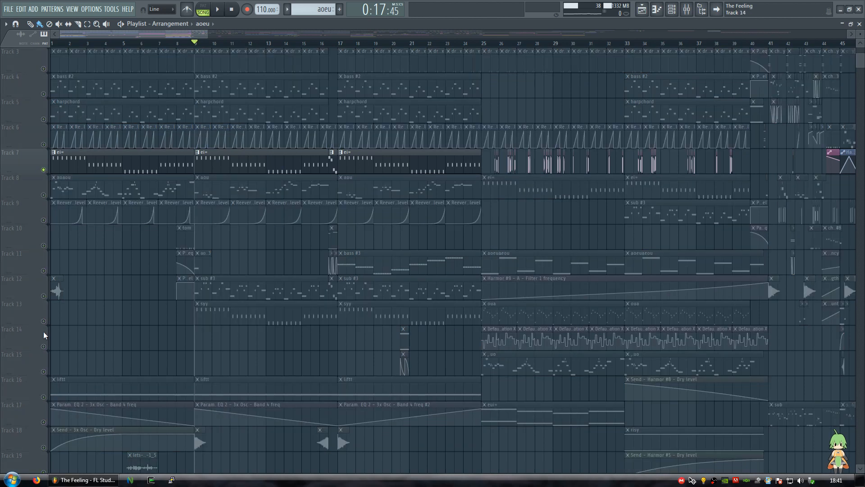
- Audition the song from bar 9 with Track 13 soloed and with Track 7 soloed, and restore all tracks
{"action": "left_click", "coordinate": [42, 307], "text": "ctrl"}
{"action": "key", "text": "space"}
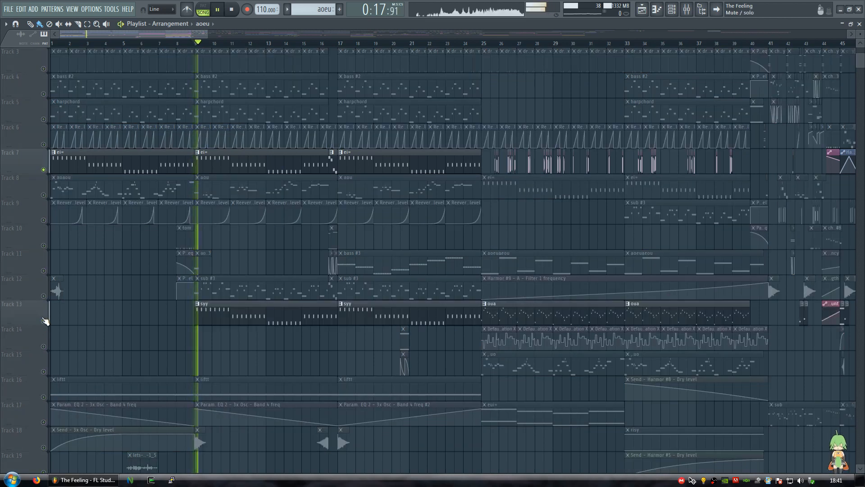
{"action": "left_click", "coordinate": [44, 170]}
{"action": "right_click", "coordinate": [44, 170]}
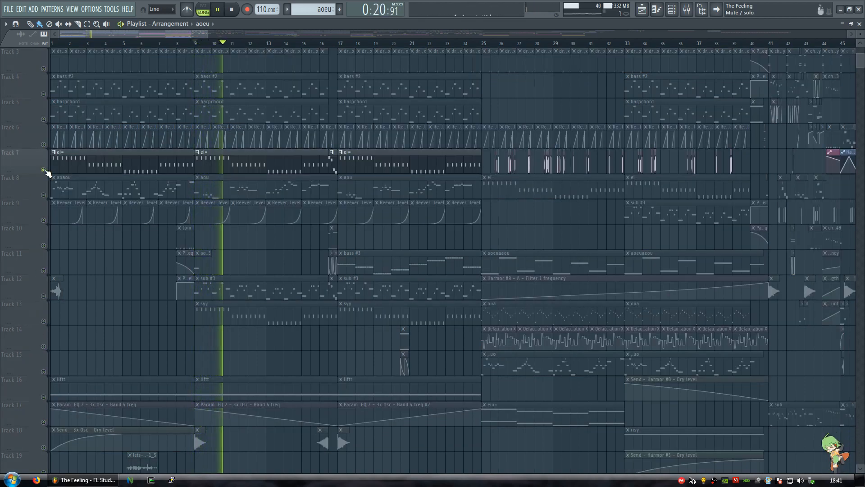
{"action": "right_click", "coordinate": [44, 170]}
{"action": "key", "text": "space"}
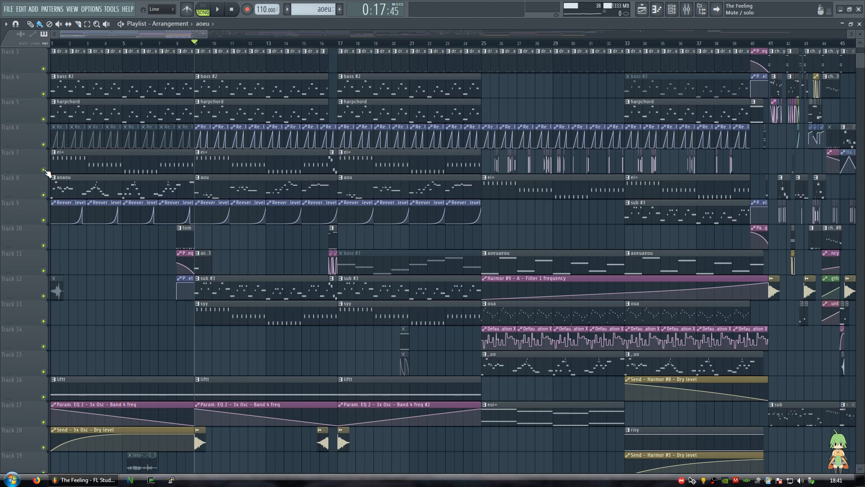
- Add a new Harmor channel to the channel rack and load its Default preset
{"action": "key", "text": "F5"}
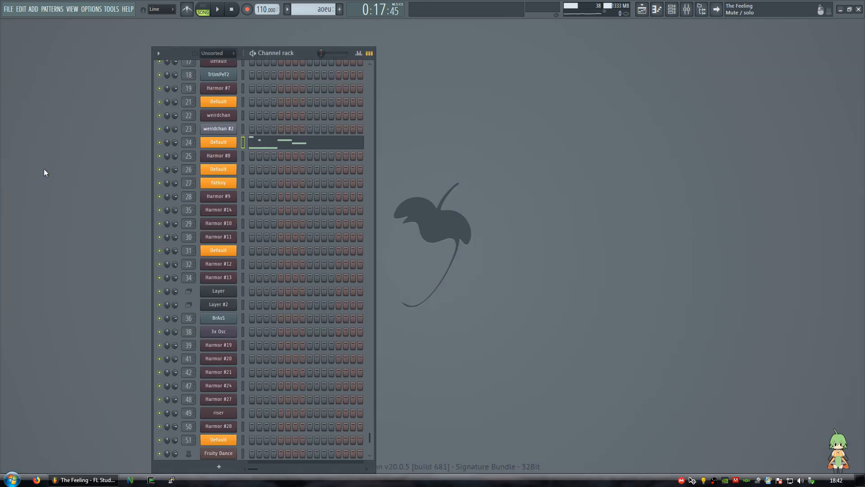
{"action": "scroll", "coordinate": [269, 64], "scroll_direction": "down", "scroll_amount": 1}
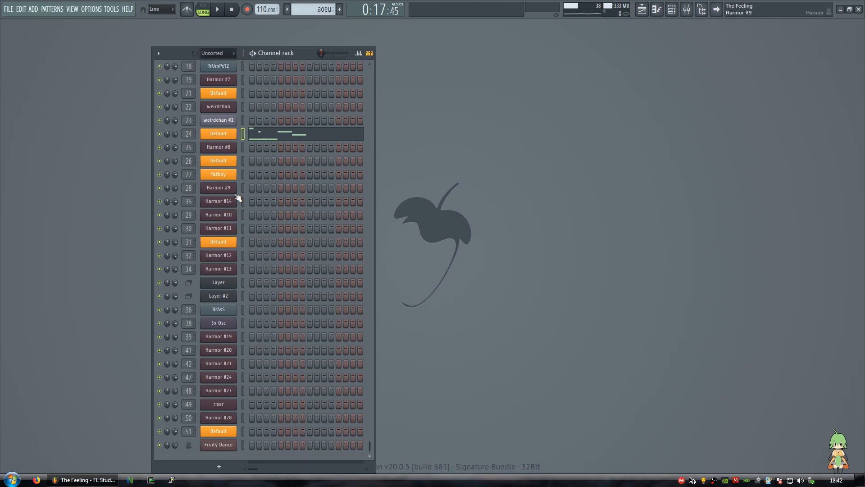
{"action": "left_click", "coordinate": [219, 468]}
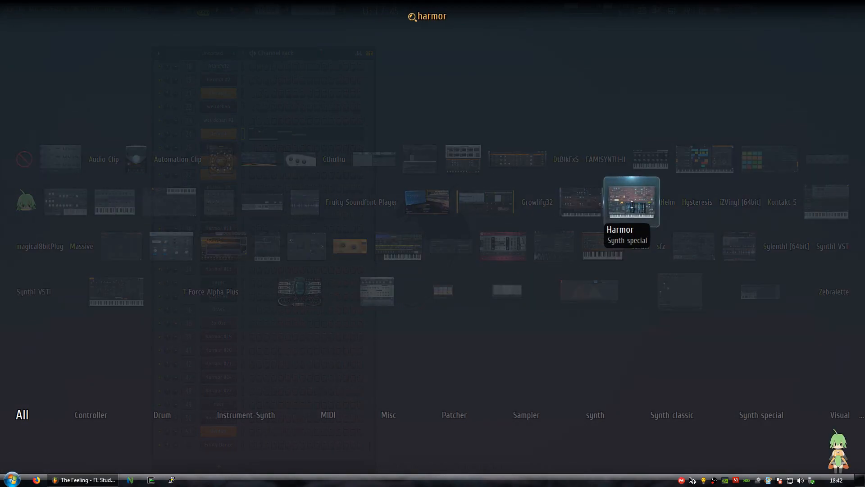
{"action": "left_click", "coordinate": [631, 198]}
{"action": "left_click", "coordinate": [444, 67]}
{"action": "left_click", "coordinate": [468, 208]}
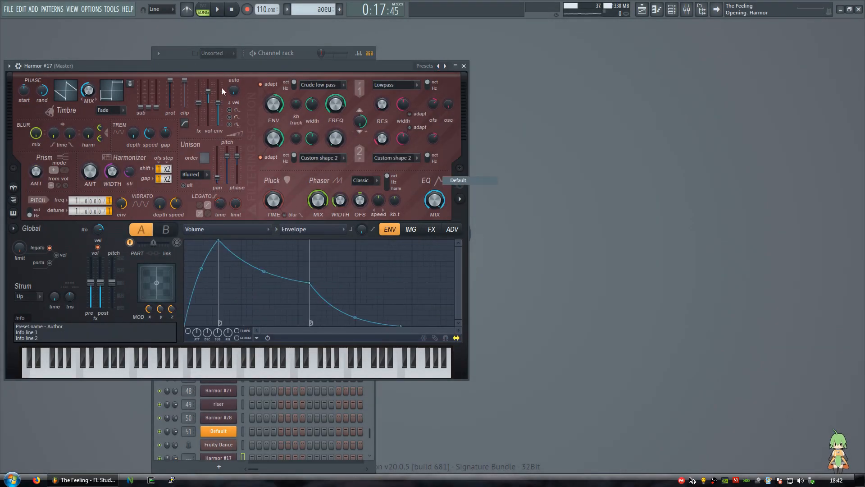
- Set Harmor's unison order to 9, lower the unison pitch and raise its phase, and play a few test notes
{"action": "left_click_drag", "start_coordinate": [183, 68], "coordinate": [323, 108]}
{"action": "left_click_drag", "start_coordinate": [346, 201], "coordinate": [359, 216]}
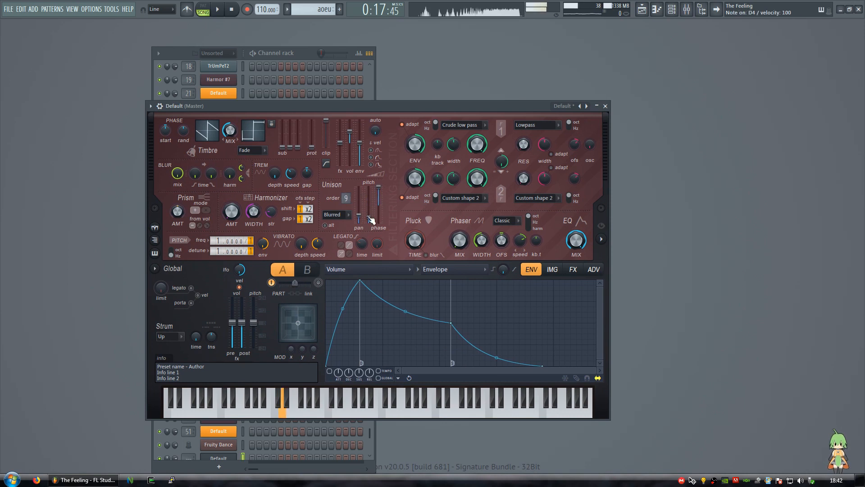
{"action": "key", "text": "z"}
{"action": "key", "text": "c"}
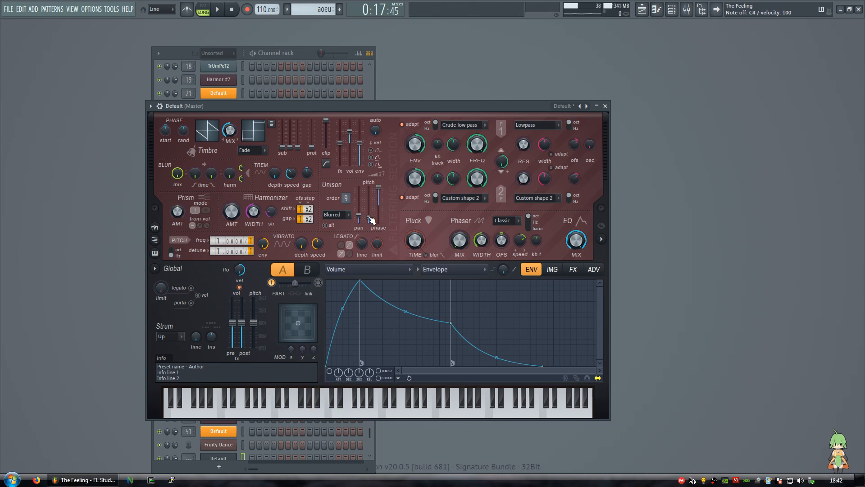
- Turn up the Pluck time slightly and display Harmor's visual feedback while playing test notes
{"action": "left_click_drag", "start_coordinate": [423, 239], "coordinate": [423, 227]}
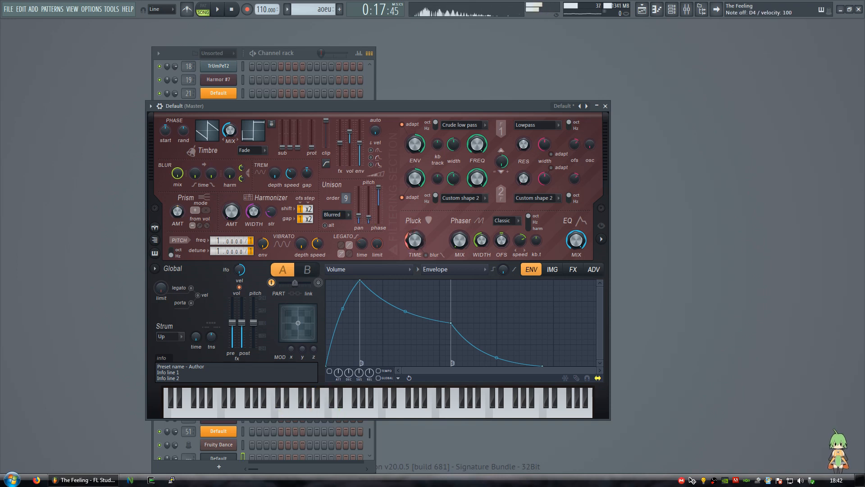
{"action": "key", "text": "x"}
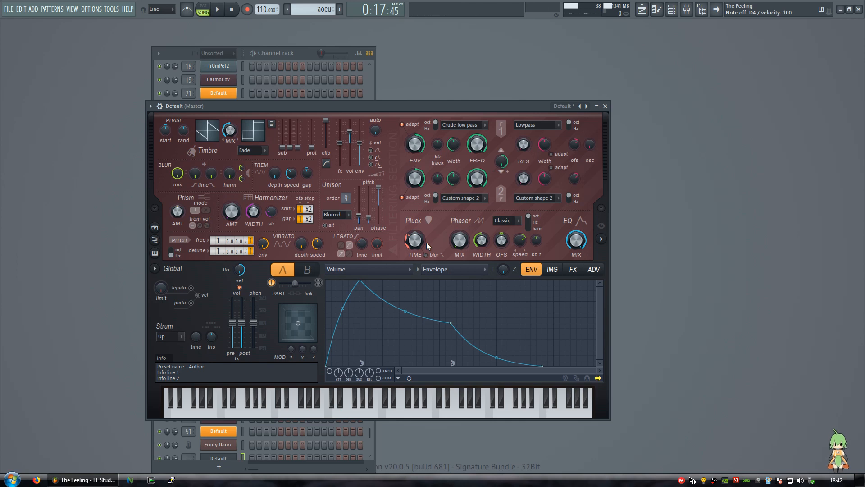
{"action": "left_click", "coordinate": [601, 238]}
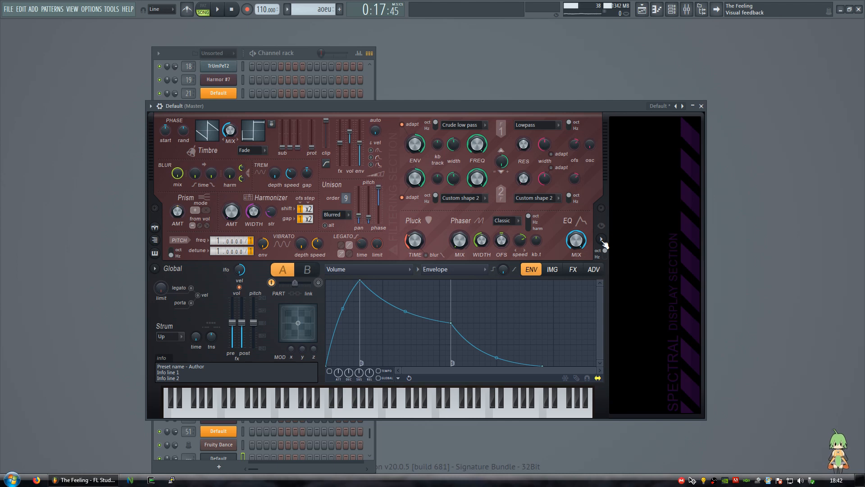
{"action": "key", "text": "s"}
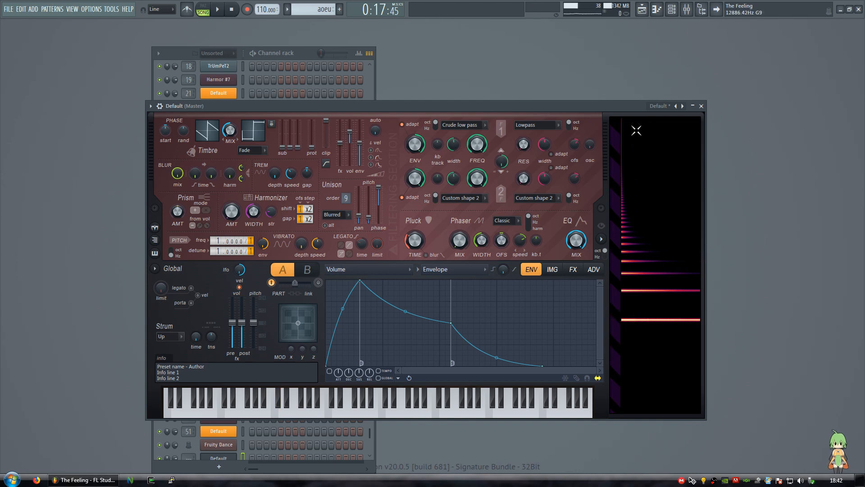
- Try a jagged pluck shape with five added points forming two peaks, and play test notes
{"action": "left_click", "coordinate": [375, 270]}
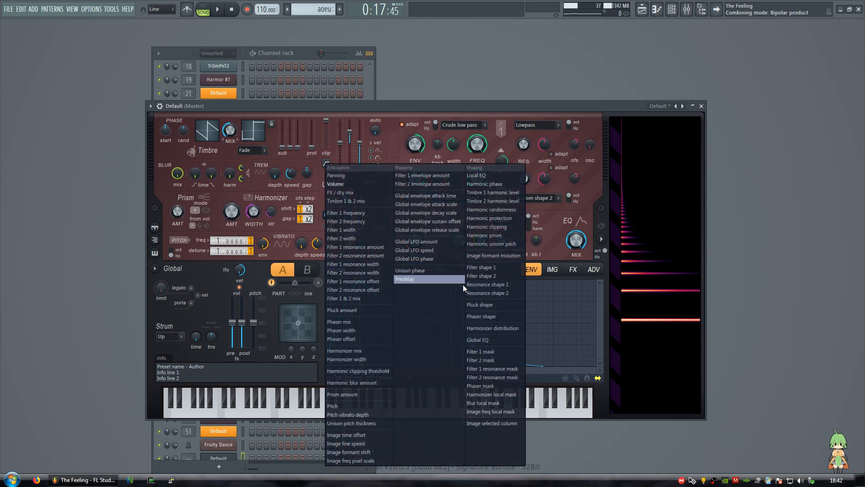
{"action": "left_click", "coordinate": [472, 301]}
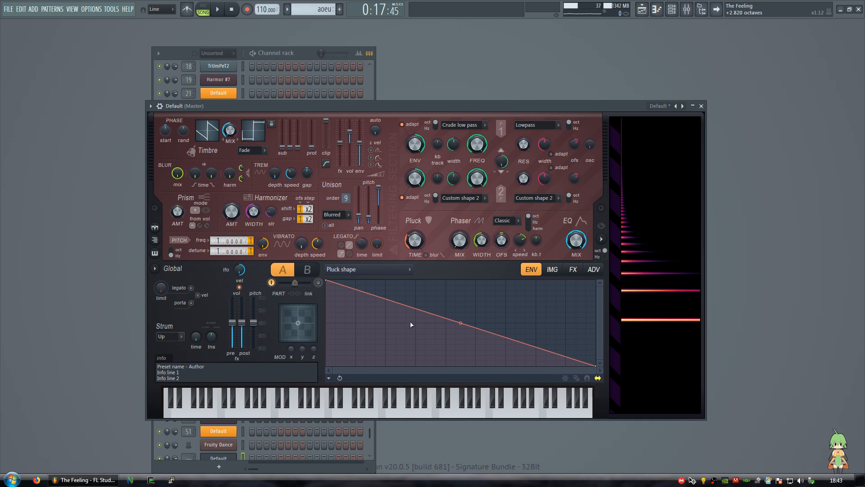
{"action": "right_click", "coordinate": [389, 346]}
{"action": "right_click", "coordinate": [402, 311]}
{"action": "right_click", "coordinate": [413, 356]}
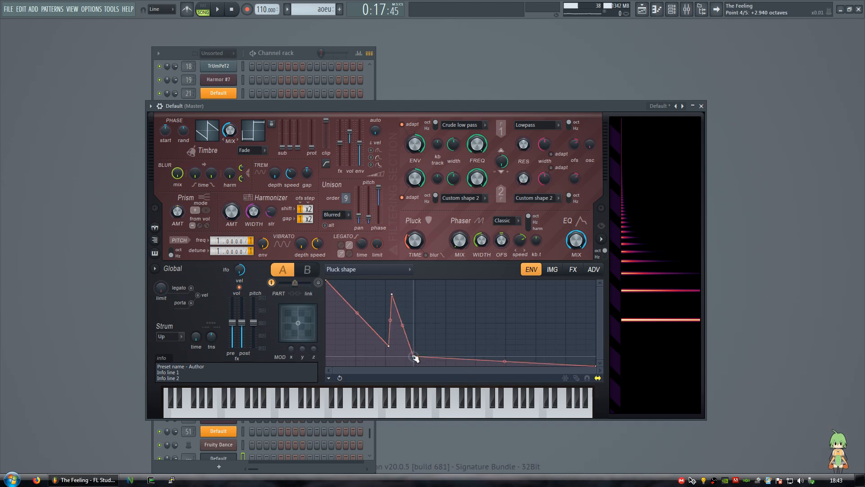
{"action": "right_click", "coordinate": [519, 304]}
{"action": "right_click", "coordinate": [488, 350]}
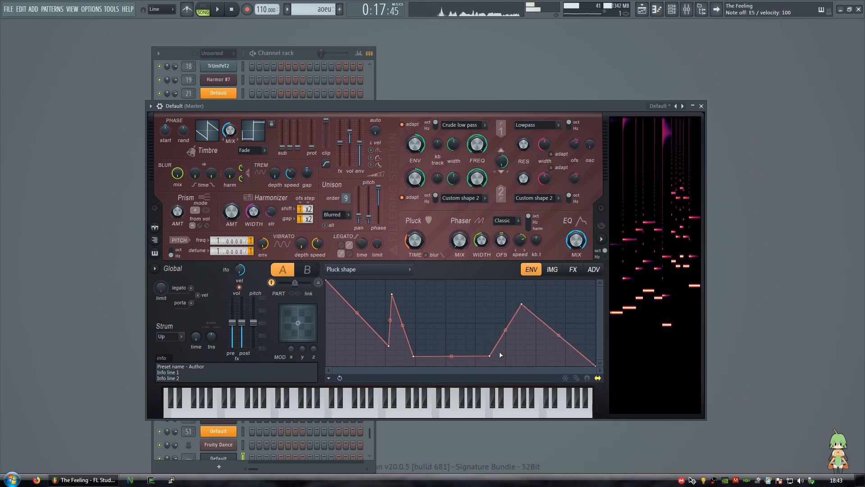
- Delete the five added points from the pluck shape curve so only the original straight slope remains
{"action": "right_click", "coordinate": [490, 356]}
{"action": "left_click", "coordinate": [504, 311]}
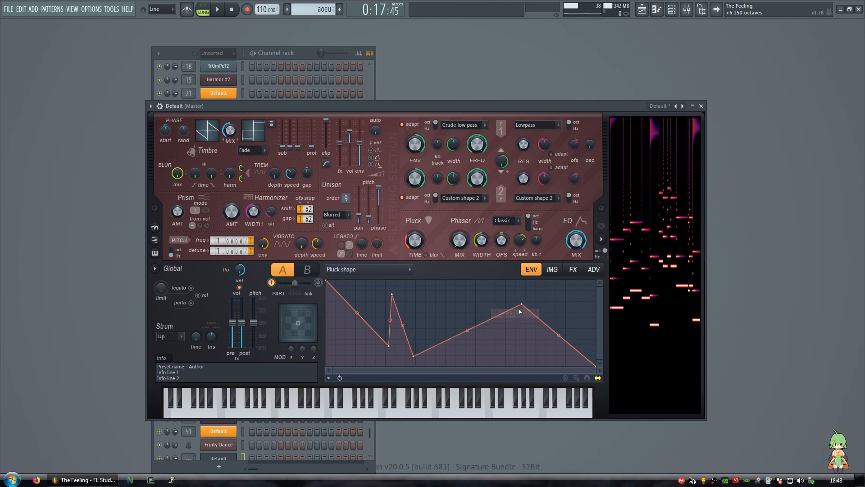
{"action": "right_click", "coordinate": [521, 304]}
{"action": "left_click", "coordinate": [537, 313]}
{"action": "right_click", "coordinate": [413, 356]}
{"action": "left_click", "coordinate": [439, 313]}
{"action": "right_click", "coordinate": [392, 294]}
{"action": "left_click", "coordinate": [416, 307]}
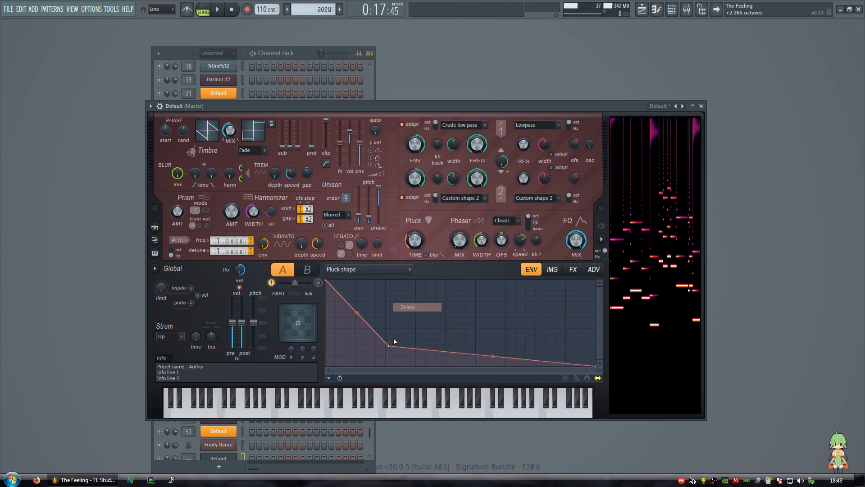
{"action": "right_click", "coordinate": [388, 345]}
{"action": "left_click", "coordinate": [415, 313]}
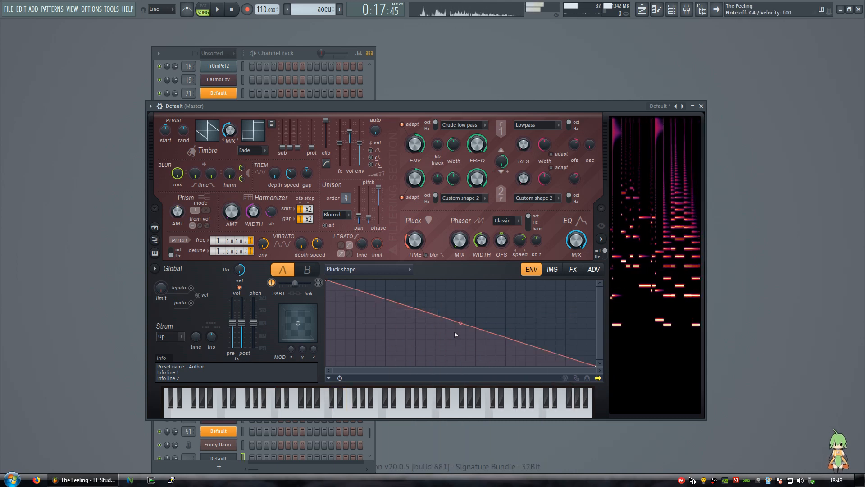
- Enable the envelope for Volume and adjust its attack, decay, sustain and release for a short pluck
{"action": "left_click", "coordinate": [370, 269]}
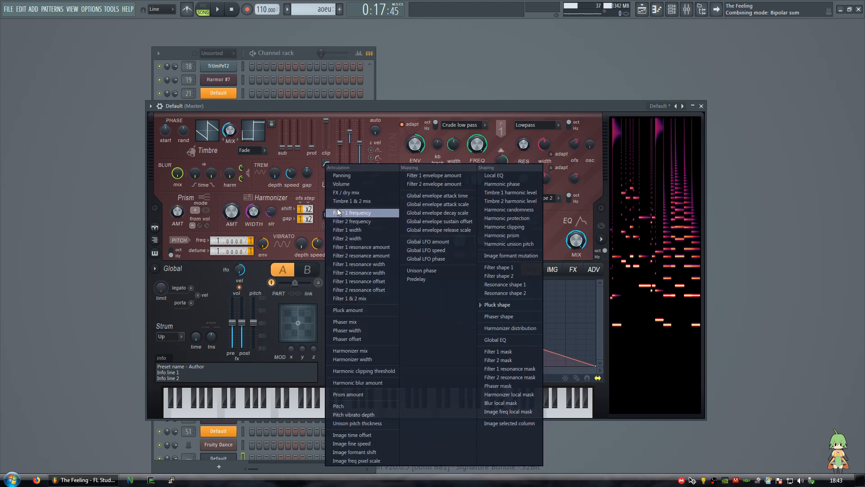
{"action": "left_click", "coordinate": [342, 184]}
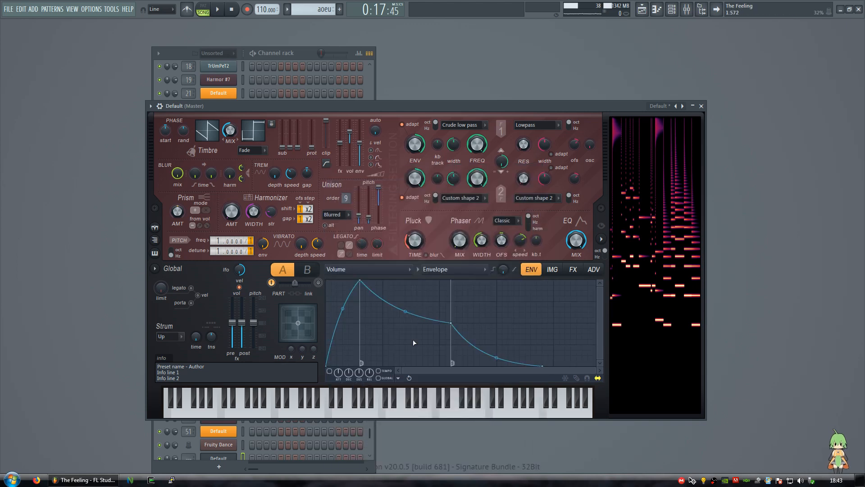
{"action": "left_click", "coordinate": [330, 371]}
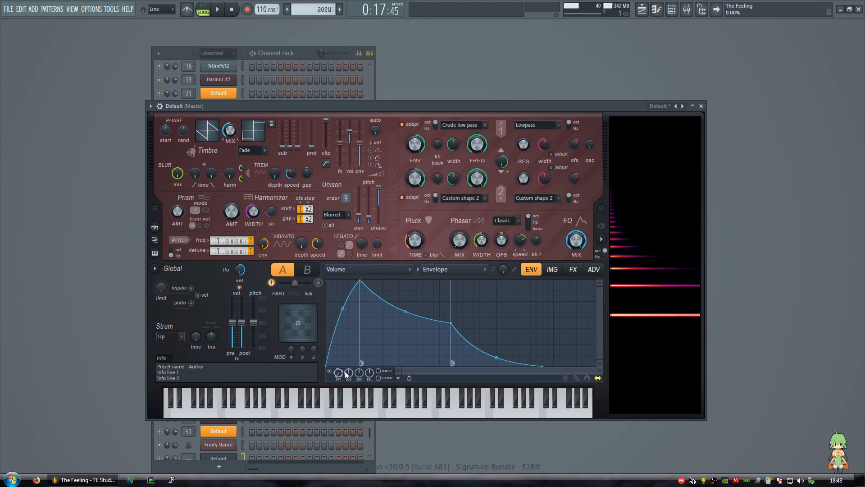
{"action": "left_click_drag", "start_coordinate": [338, 372], "coordinate": [369, 373]}
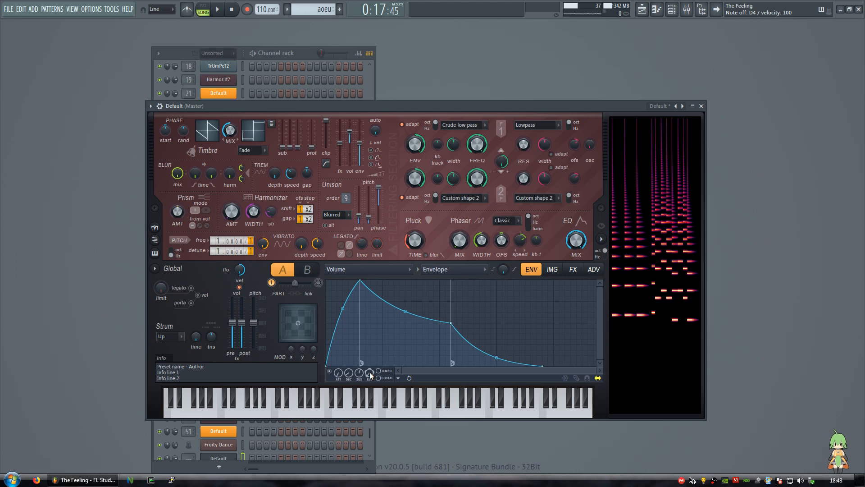
- Set the Harmonizer mix to 100% and audition the sound with several notes
{"action": "left_click_drag", "start_coordinate": [483, 107], "coordinate": [500, 99]}
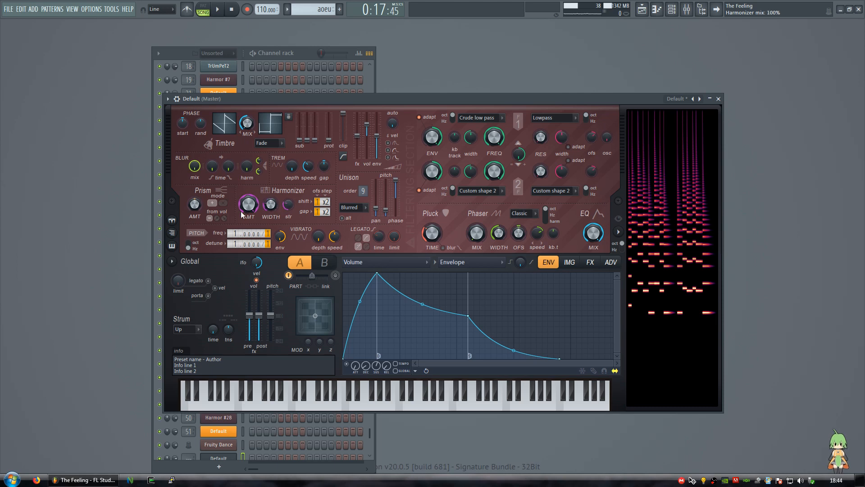
{"action": "key", "text": "q"}
{"action": "key", "text": "z"}
{"action": "key", "text": "c"}
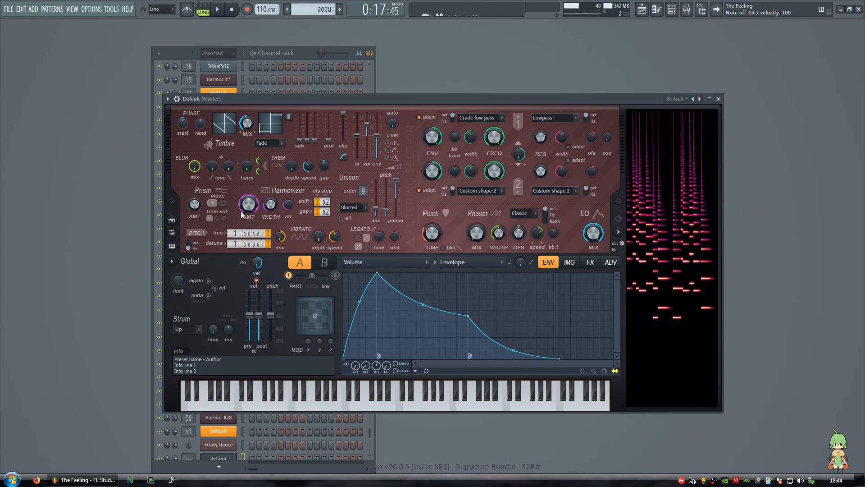
{"action": "key", "text": "c"}
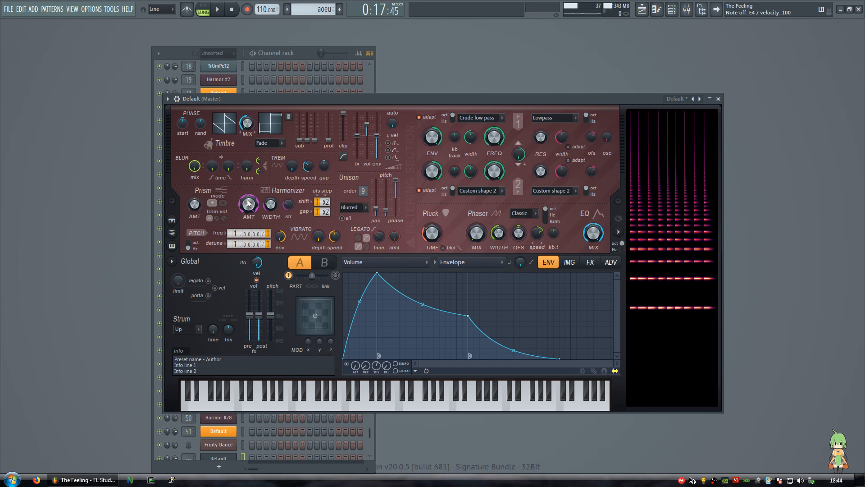
{"action": "key", "text": "z"}
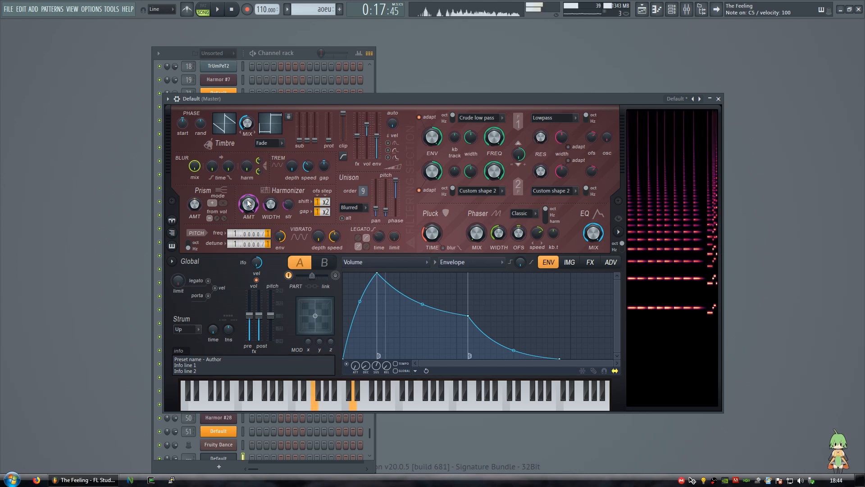
- Set Harmor's effect compression to Burning at full amount and play test notes
{"action": "left_click", "coordinate": [589, 262]}
{"action": "left_click", "coordinate": [561, 349]}
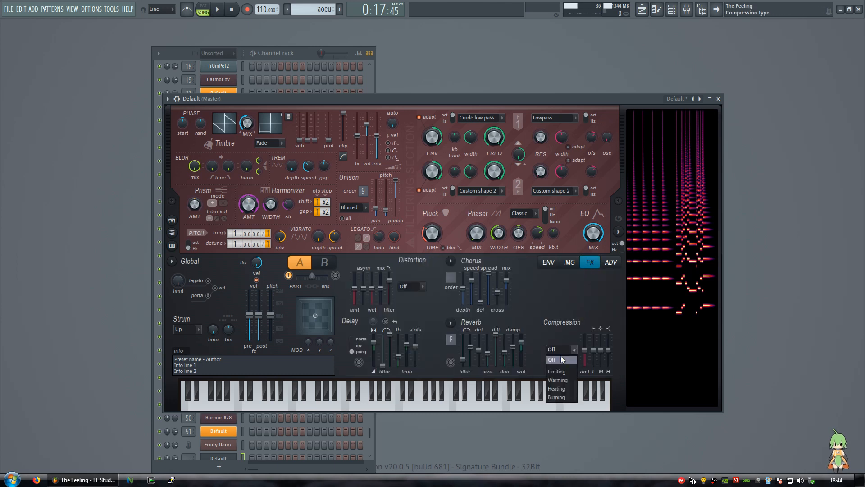
{"action": "left_click", "coordinate": [560, 396]}
{"action": "key", "text": "c"}
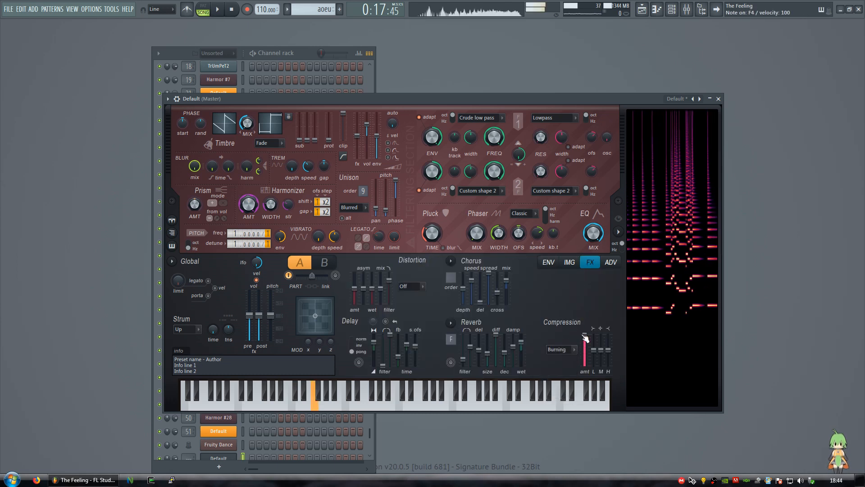
{"action": "key", "text": "x"}
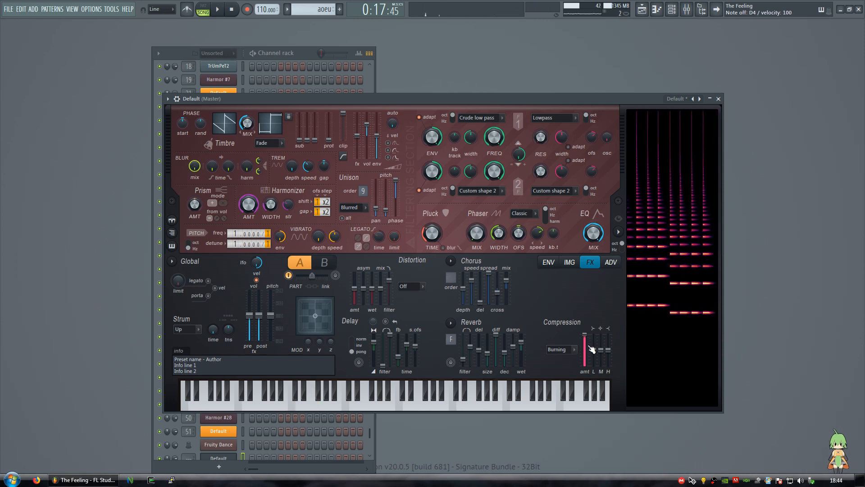
- Lower the compression's low band fully, raise its mid and high bands, and play test notes
{"action": "left_click_drag", "start_coordinate": [593, 349], "coordinate": [609, 335]}
{"action": "key", "text": "v"}
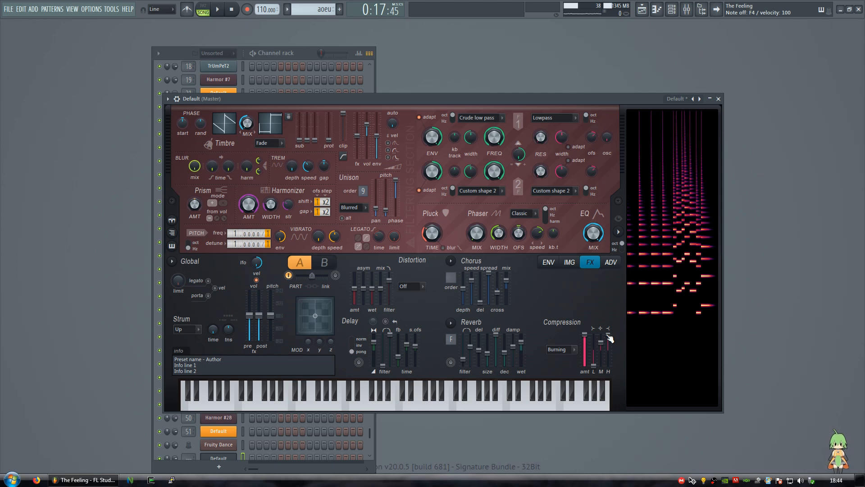
{"action": "key", "text": "v"}
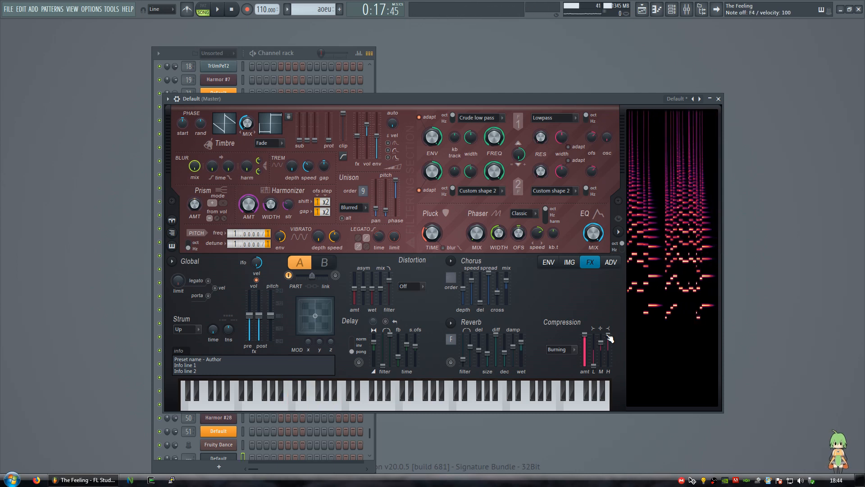
- Add Fruity Convolver to the first effect slot of the new Harmor channel's mixer track
{"action": "key", "text": "F9"}
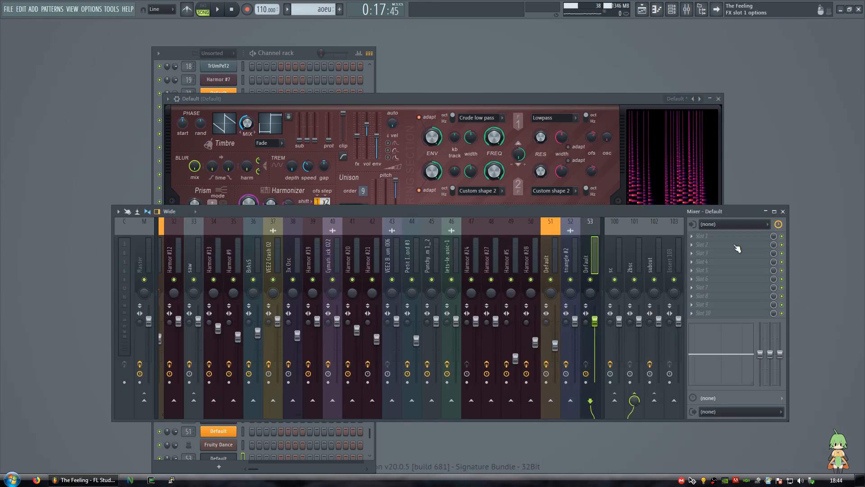
{"action": "key", "text": "F8"}
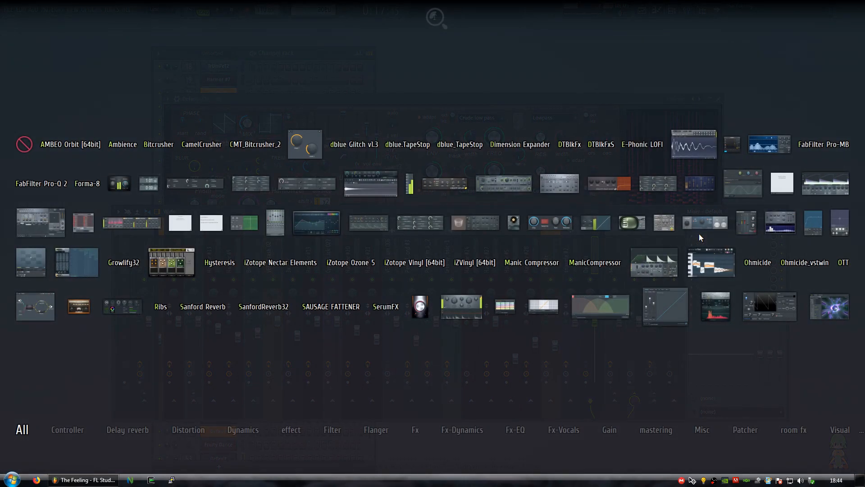
{"action": "type", "text": "conv"}
{"action": "left_click", "coordinate": [371, 184]}
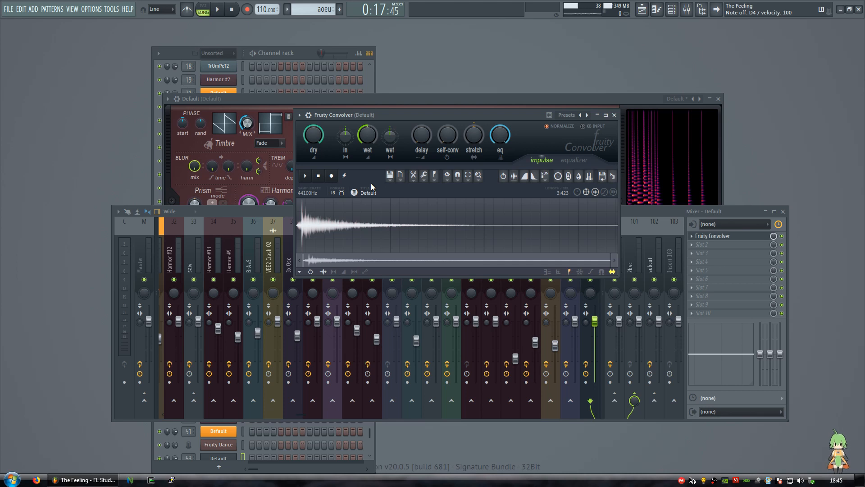
{"action": "left_click_drag", "start_coordinate": [458, 117], "coordinate": [464, 126]}
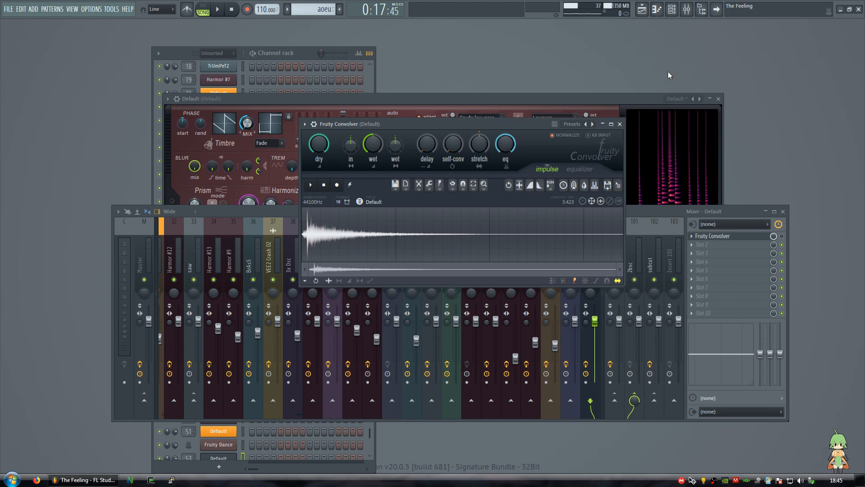
- Load the IMP forest_backwards impulse from the Exteriors folder under Impulses into Fruity Convolver
{"action": "left_click", "coordinate": [702, 9]}
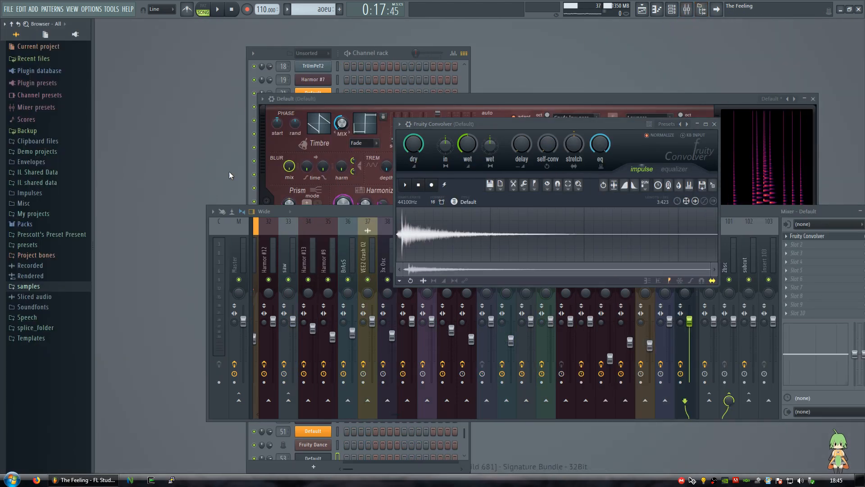
{"action": "left_click", "coordinate": [40, 194]}
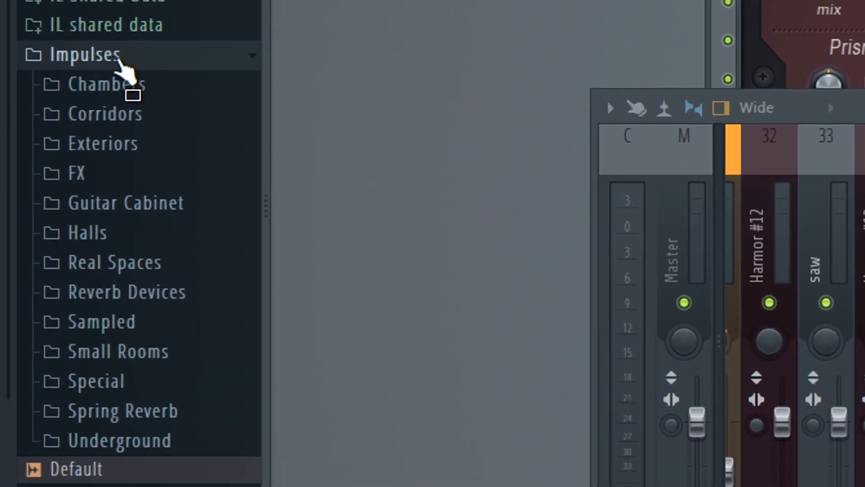
{"action": "left_click", "coordinate": [135, 144]}
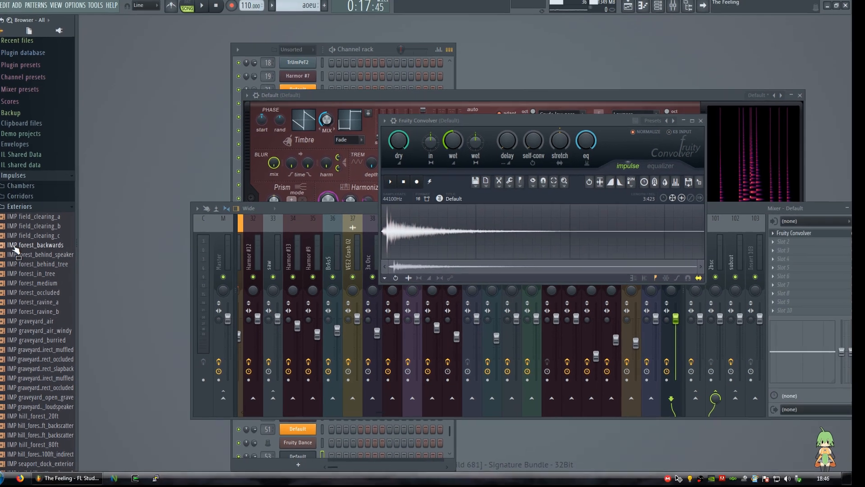
{"action": "left_click_drag", "start_coordinate": [15, 247], "coordinate": [451, 247]}
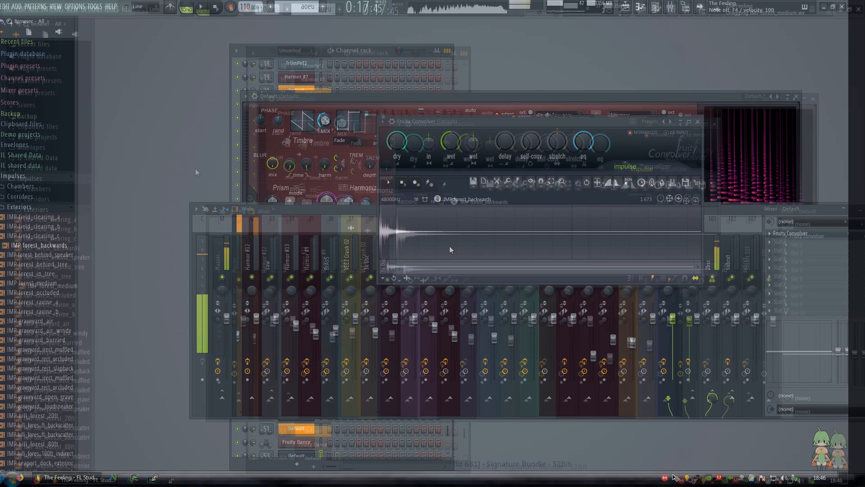
- Browse other Exteriors impulses, including IMP forest_medium and a muffled graveyard impulse, as alternatives for the reverb
{"action": "left_click_drag", "start_coordinate": [36, 283], "coordinate": [179, 169]}
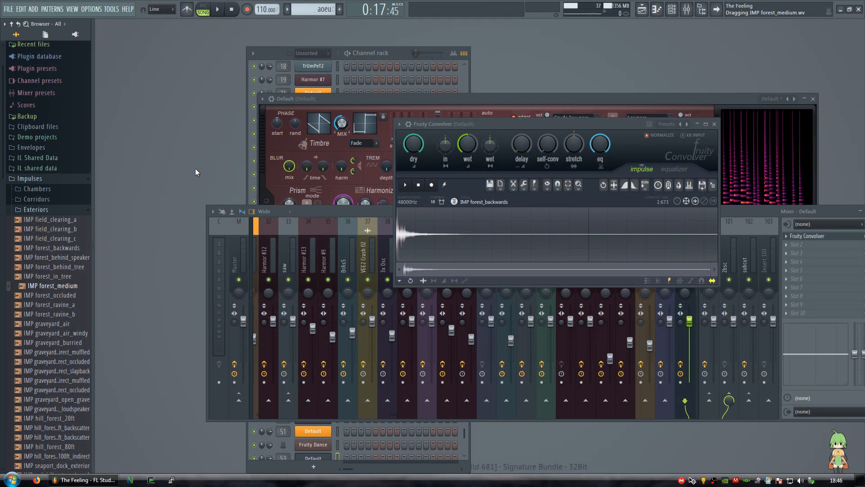
{"action": "left_click_drag", "start_coordinate": [155, 210], "coordinate": [39, 379]}
{"action": "scroll", "coordinate": [36, 315], "scroll_direction": "down", "scroll_amount": 4}
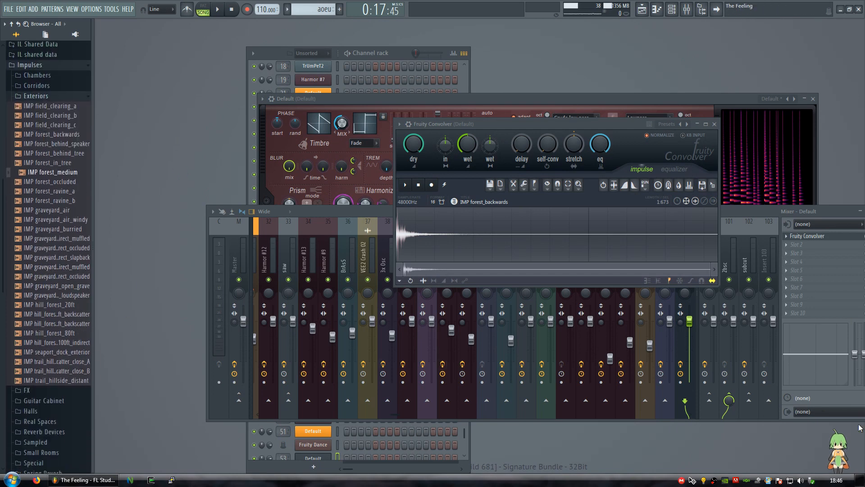
{"action": "left_click_drag", "start_coordinate": [50, 267], "coordinate": [423, 72]}
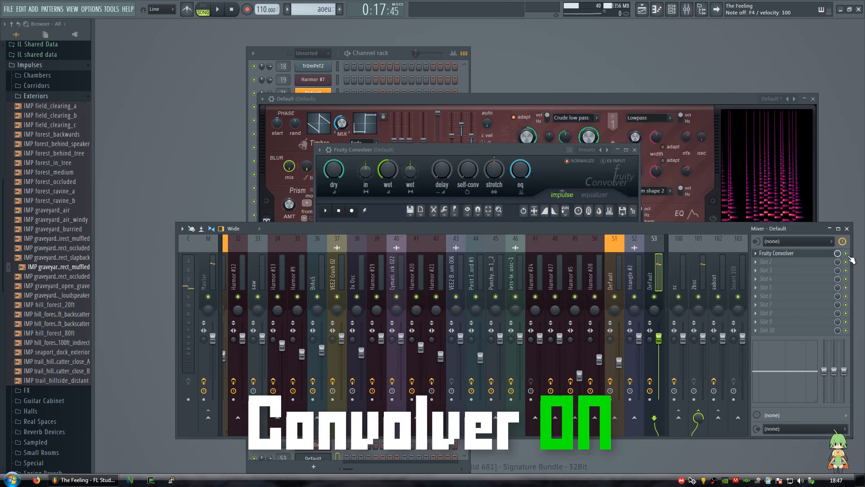
- Compare the synth with Fruity Convolver bypassed and enabled while playing notes, leaving the effect enabled
{"action": "left_click", "coordinate": [849, 257]}
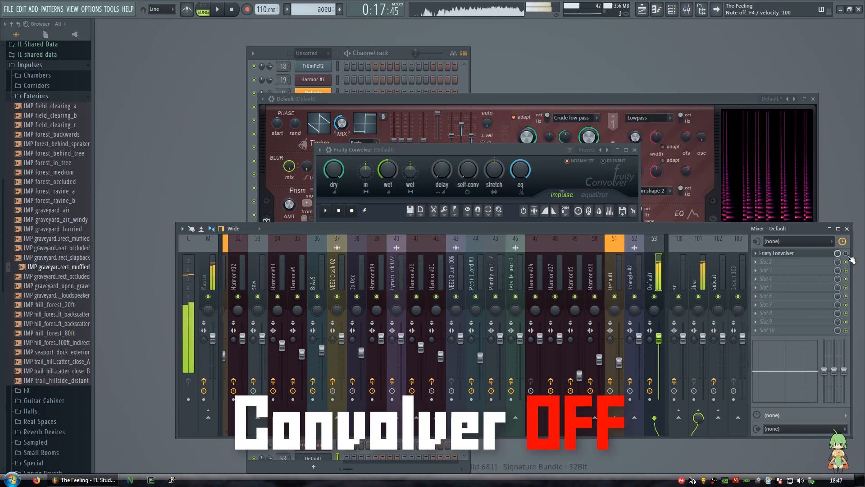
{"action": "left_click", "coordinate": [848, 257]}
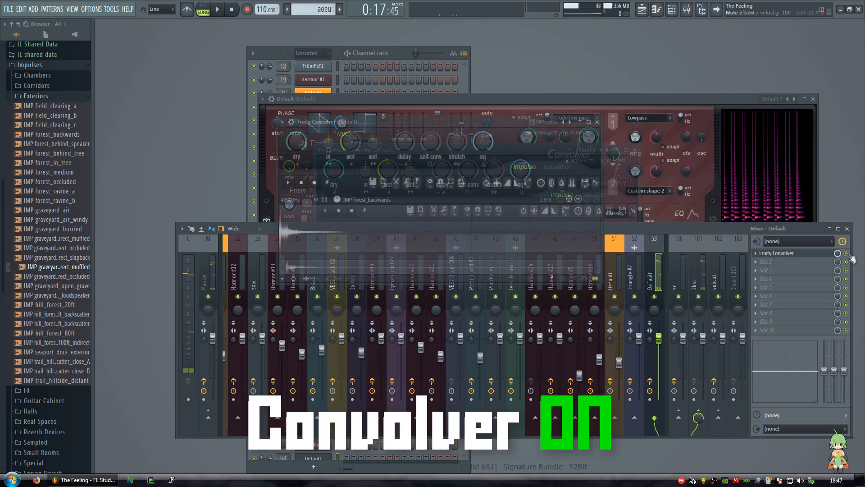
{"action": "left_click", "coordinate": [850, 255]}
{"action": "left_click", "coordinate": [850, 255]}
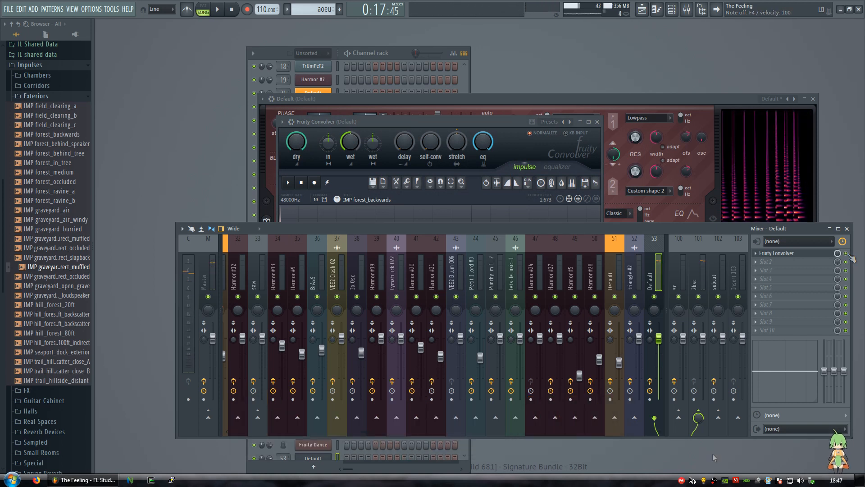
- Route the synth's mixer track to the subcut track only, and inspect the subcut track's Fruity parametric EQ 2
{"action": "right_click", "coordinate": [718, 419]}
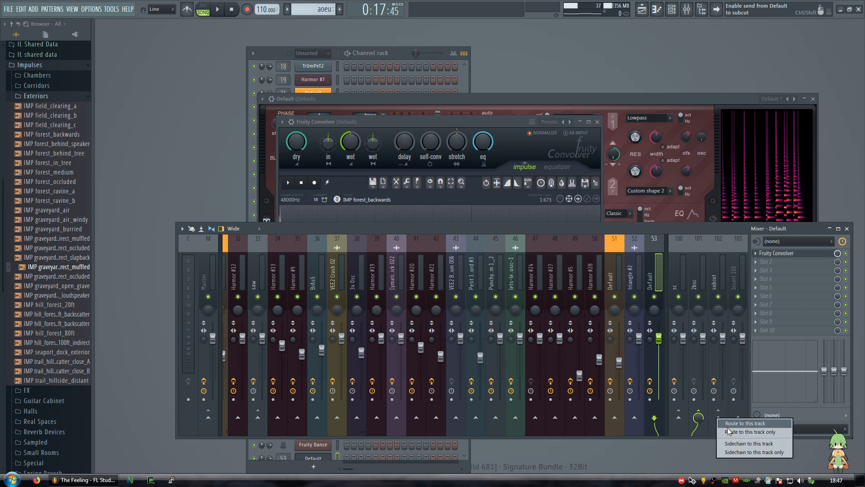
{"action": "left_click", "coordinate": [731, 433]}
{"action": "left_click", "coordinate": [715, 277]}
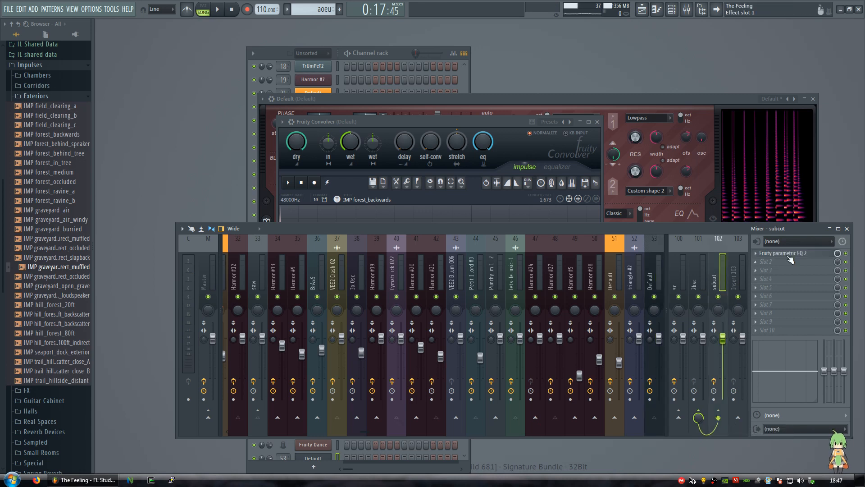
{"action": "left_click", "coordinate": [782, 253]}
{"action": "left_click_drag", "start_coordinate": [295, 136], "coordinate": [333, 137]}
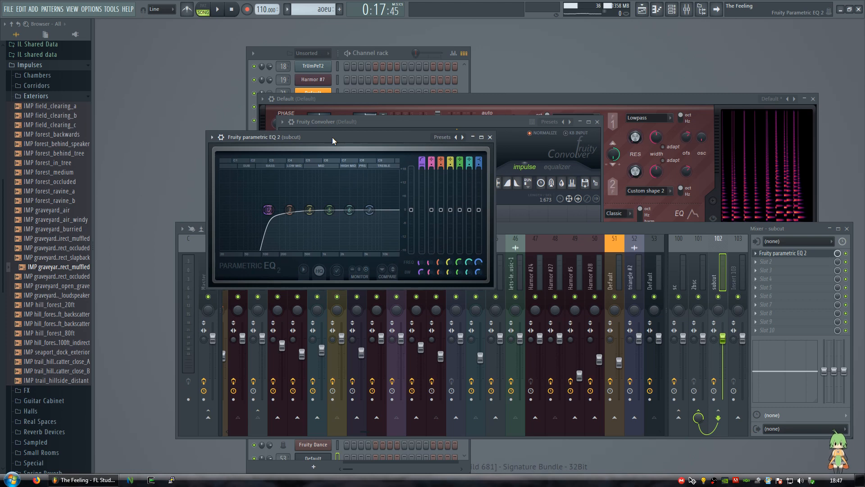
{"action": "key", "text": "F12"}
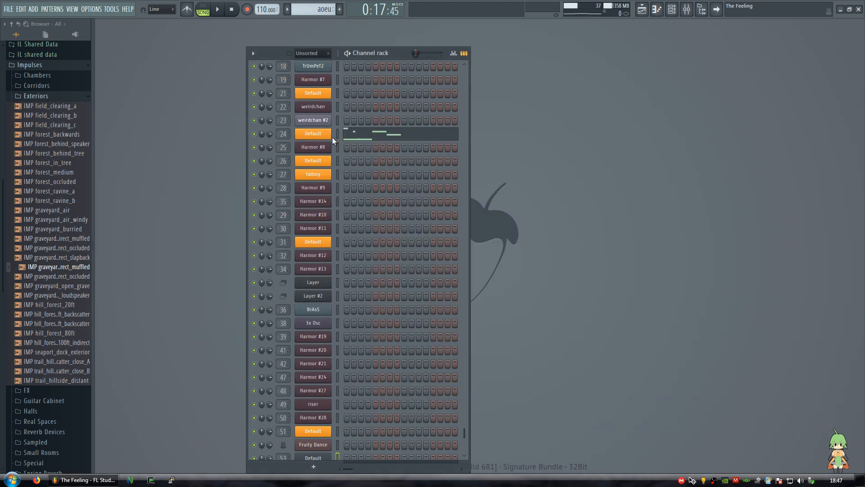